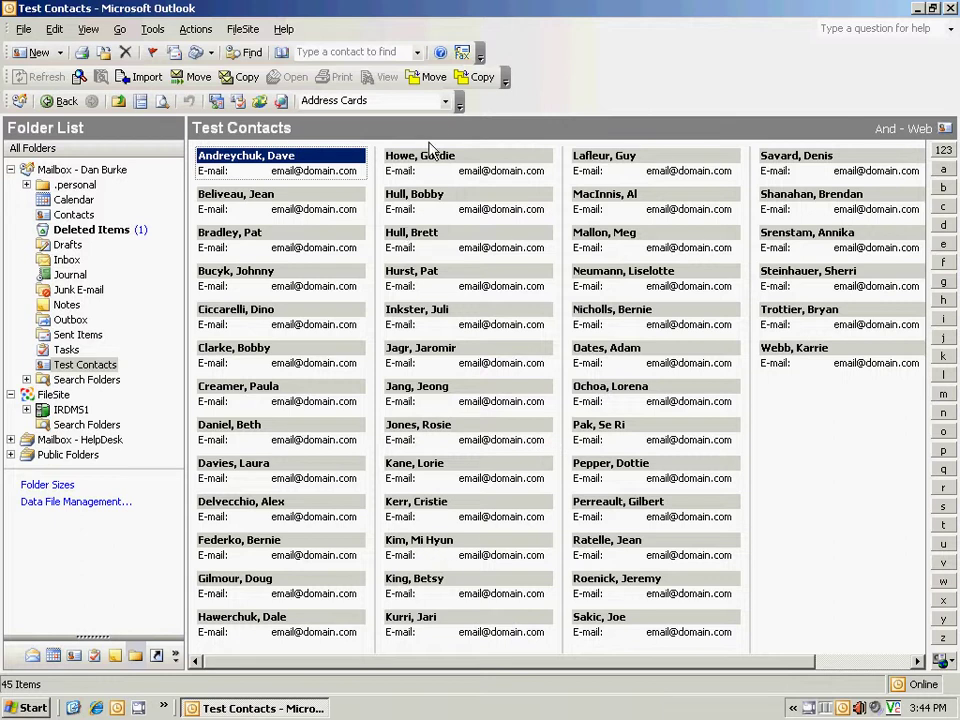
Step: Switch the Test Contacts folder to the By Category view
left_click(446, 104)
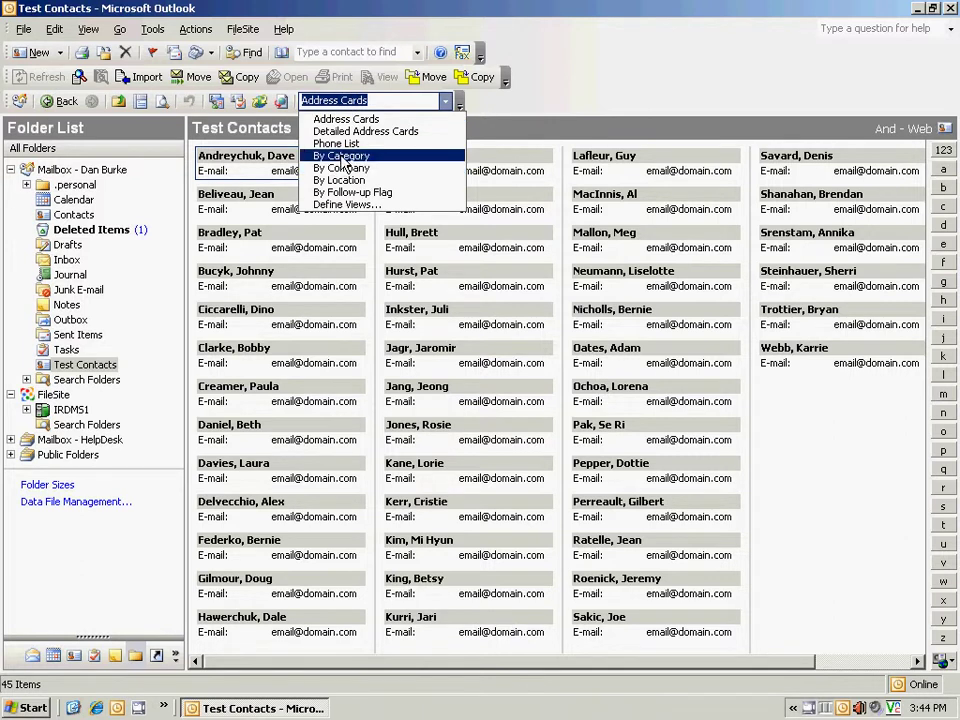
left_click(84, 30)
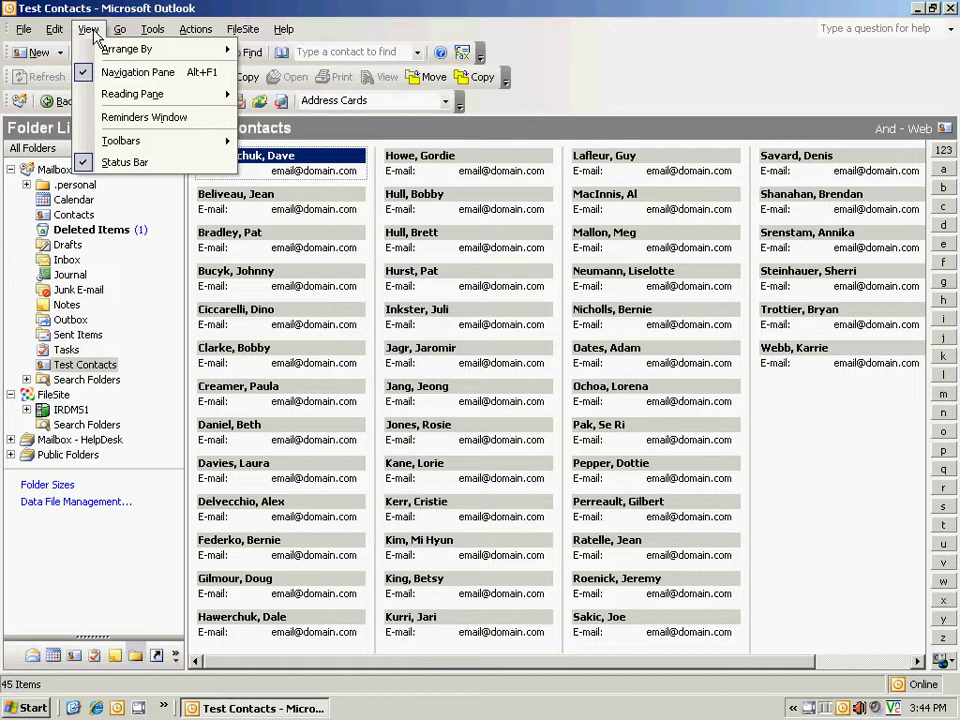
mouse_move(112, 50)
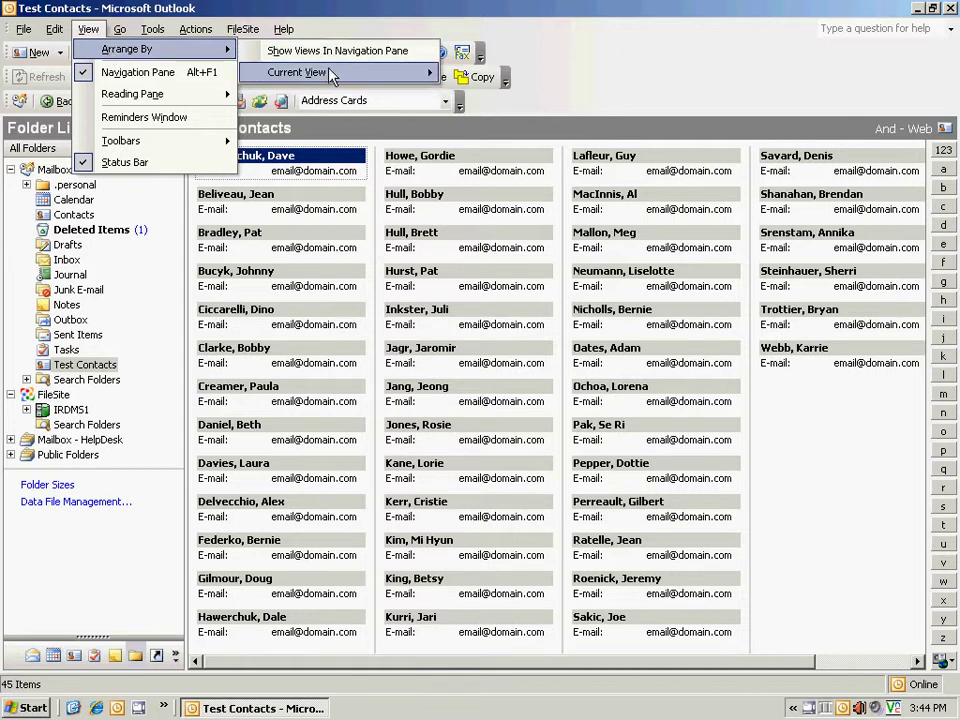
mouse_move(325, 74)
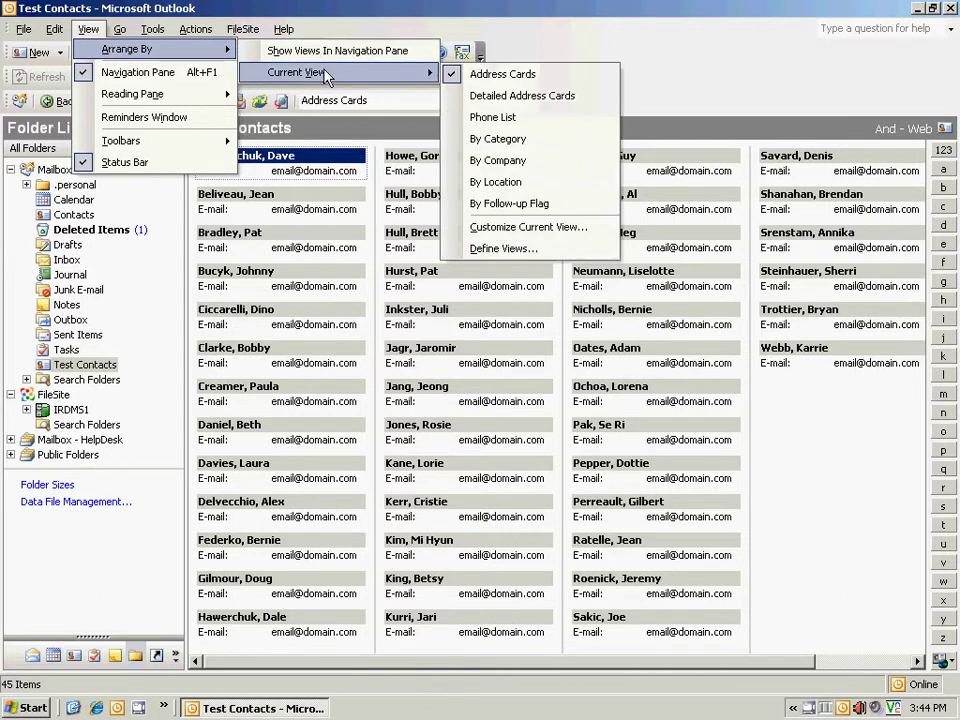
left_click(505, 140)
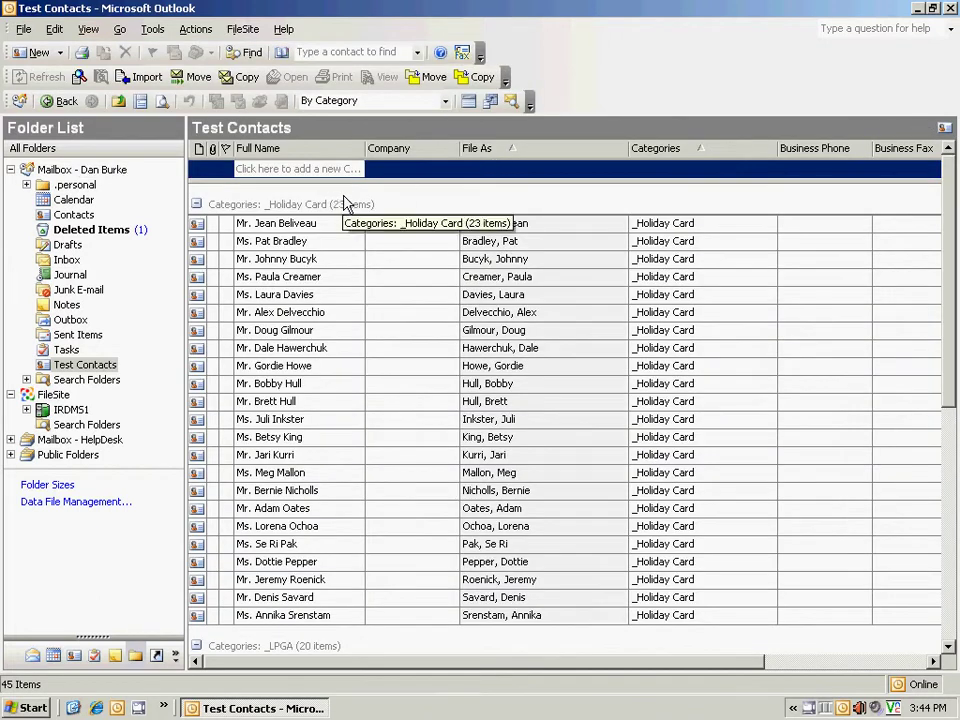
Step: Collapse all category groups and expand only the _Holiday Card group with its contacts selected
right_click(228, 207)
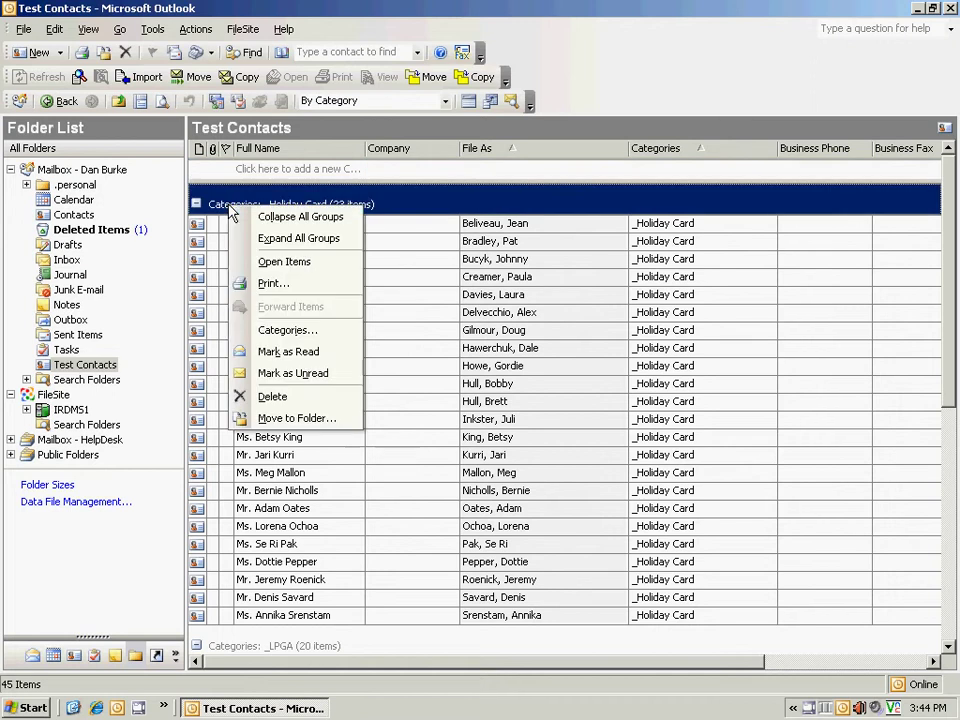
left_click(297, 217)
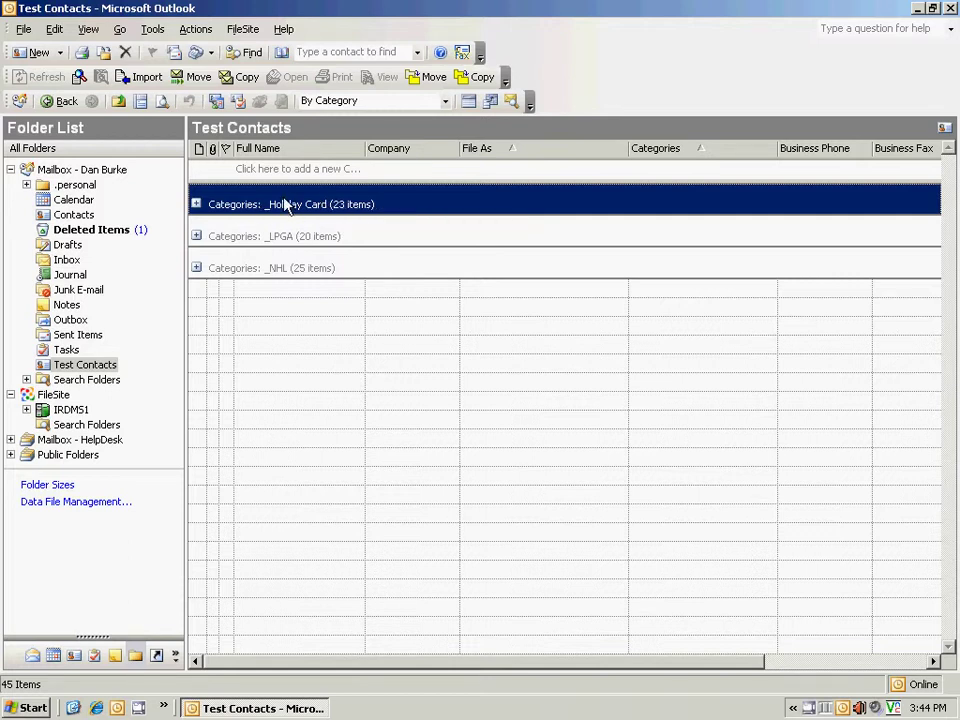
double_click(285, 204)
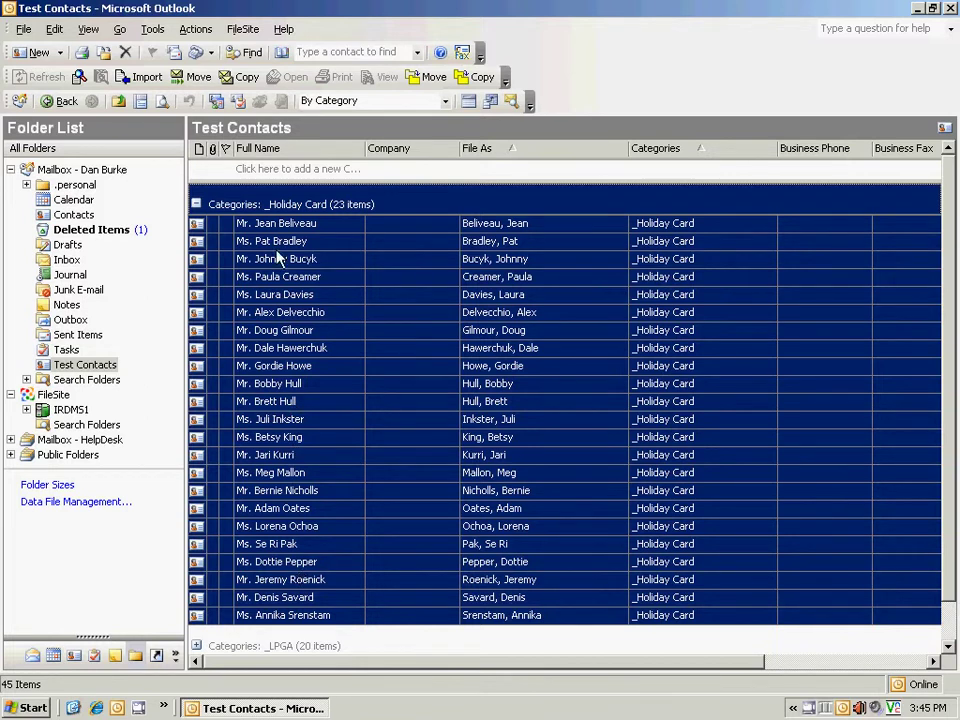
Step: Start a mail merge of only the selected contacts with all contact fields, using document type Catalog merged to a new document
left_click(151, 30)
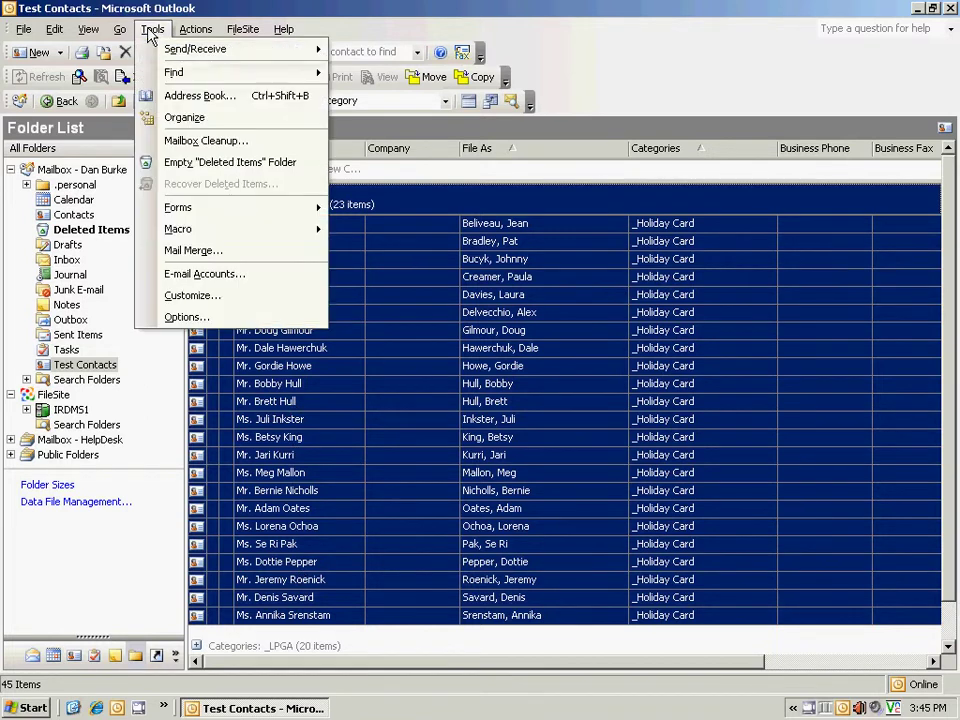
left_click(203, 251)
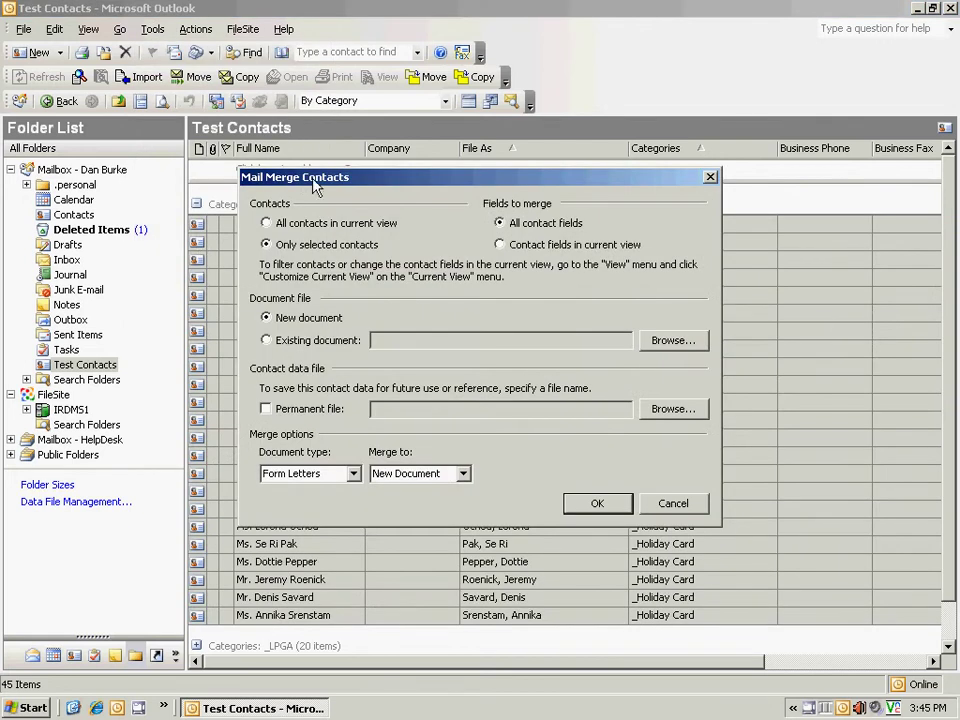
left_click_drag(319, 178, 340, 205)
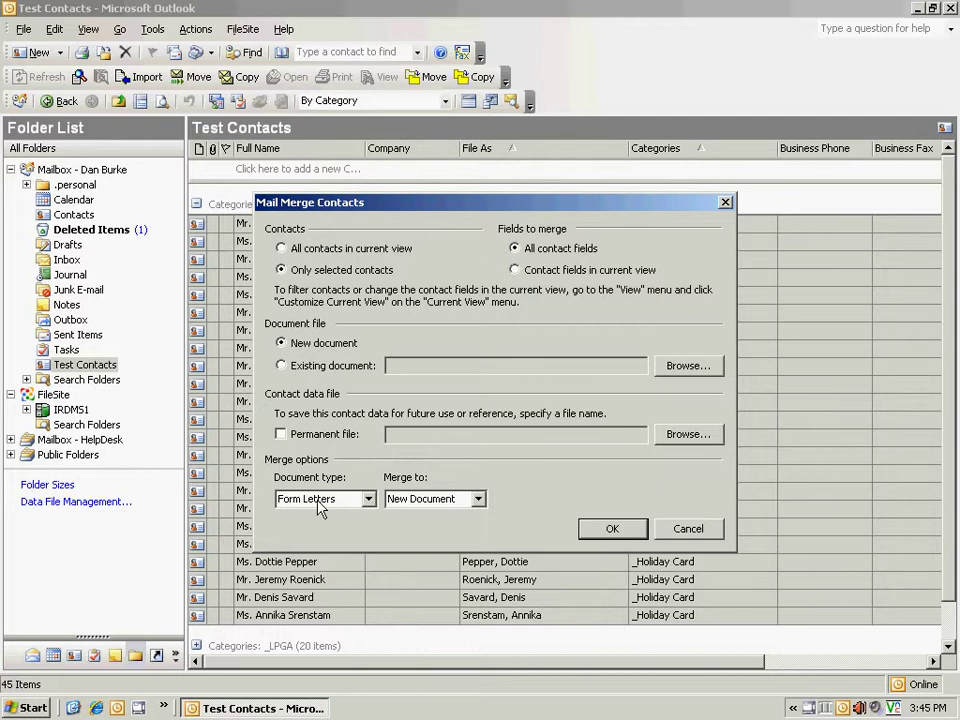
left_click(368, 499)
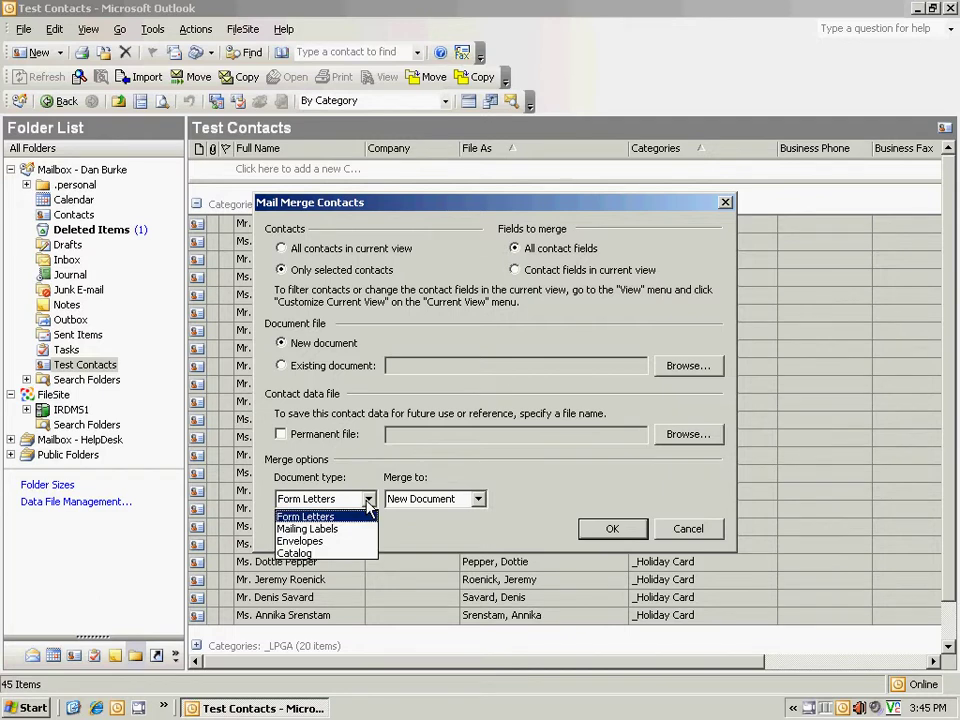
left_click(300, 554)
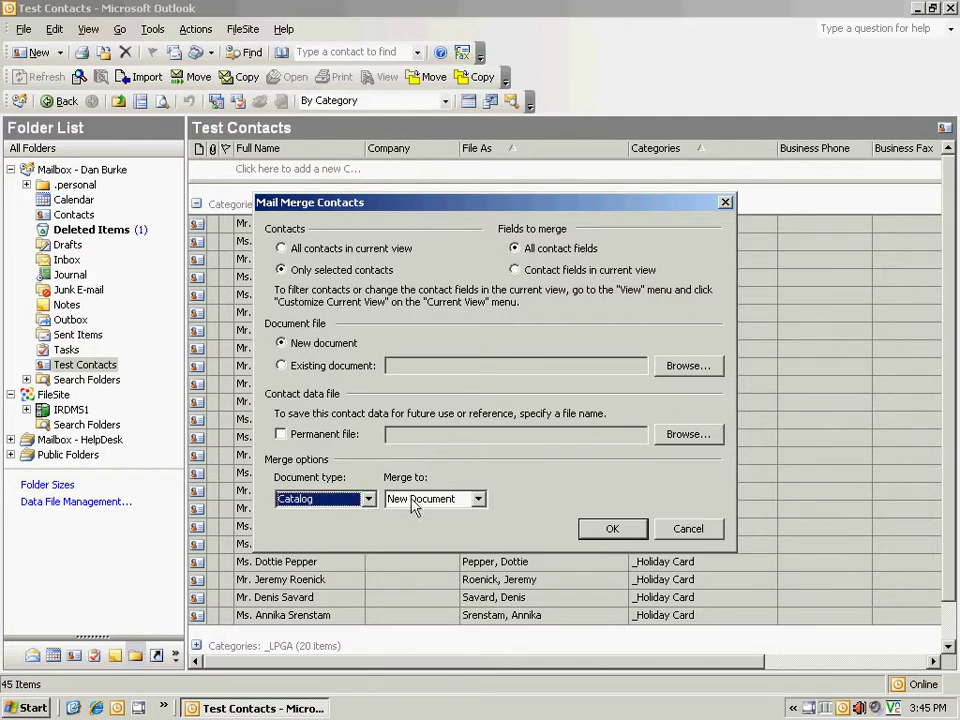
left_click(612, 531)
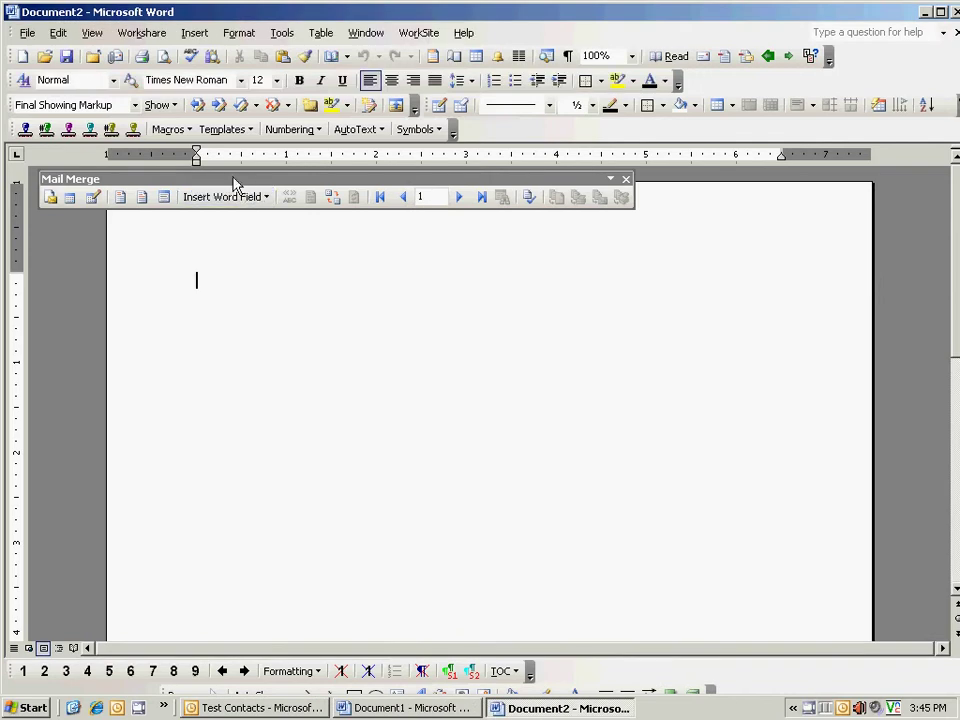
Step: Insert the address merge fields Courtesy Title, First Name and Last Name into the blank catalog document
left_click_drag(236, 182, 375, 197)
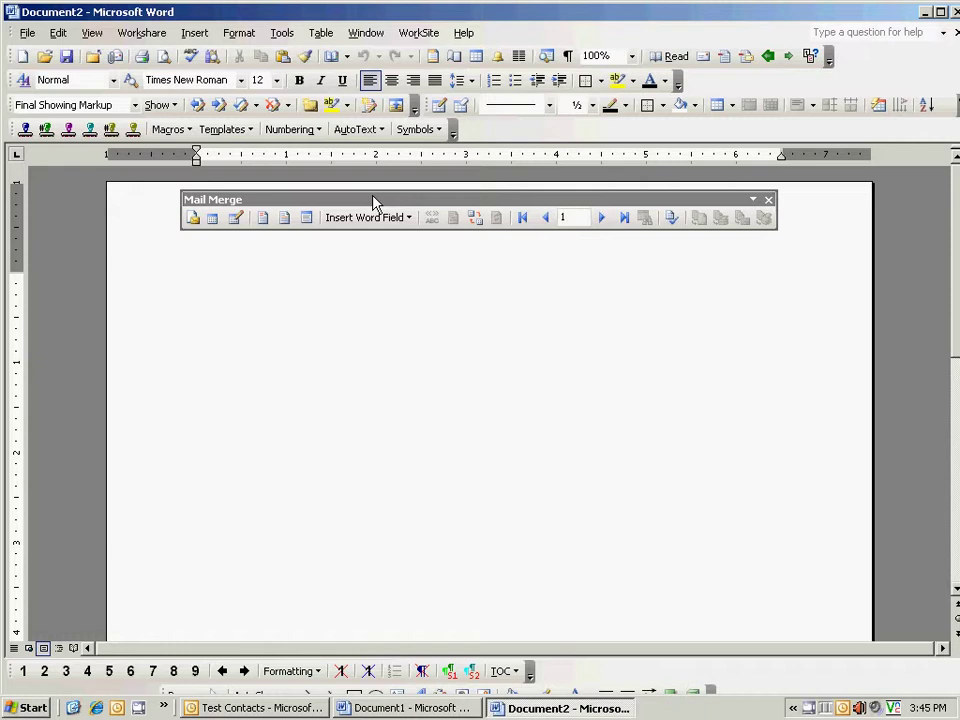
left_click(307, 218)
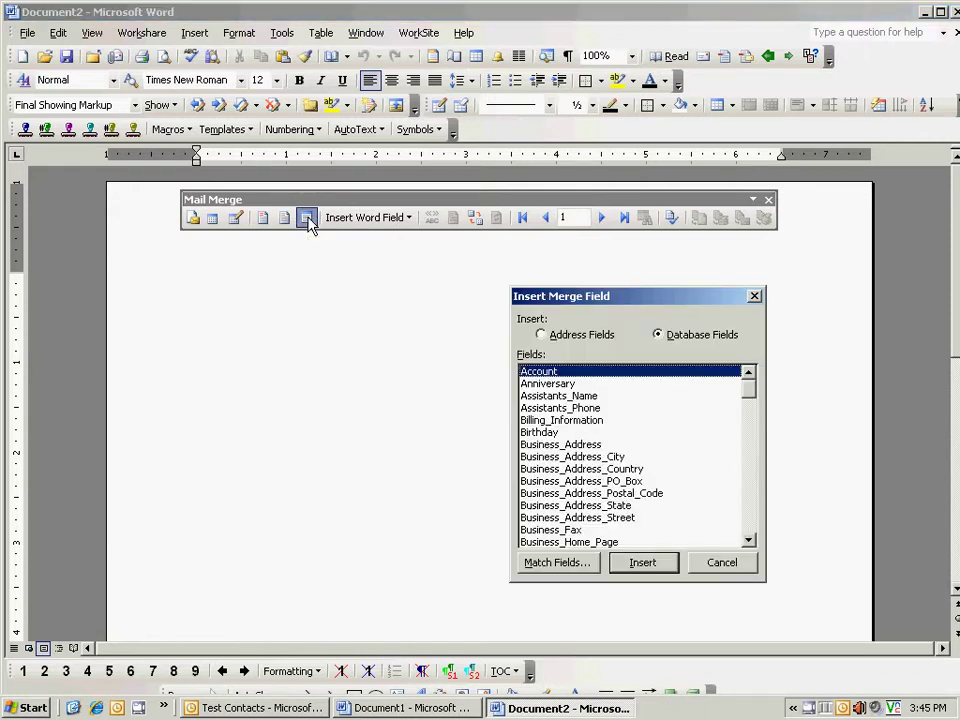
left_click(544, 340)
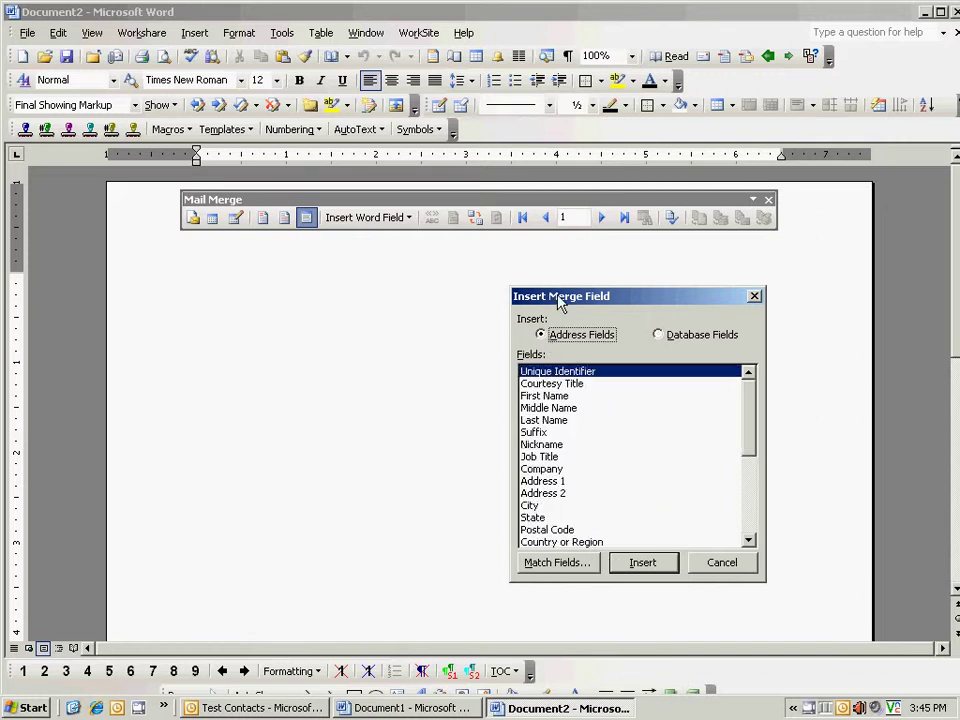
left_click_drag(560, 302, 491, 257)
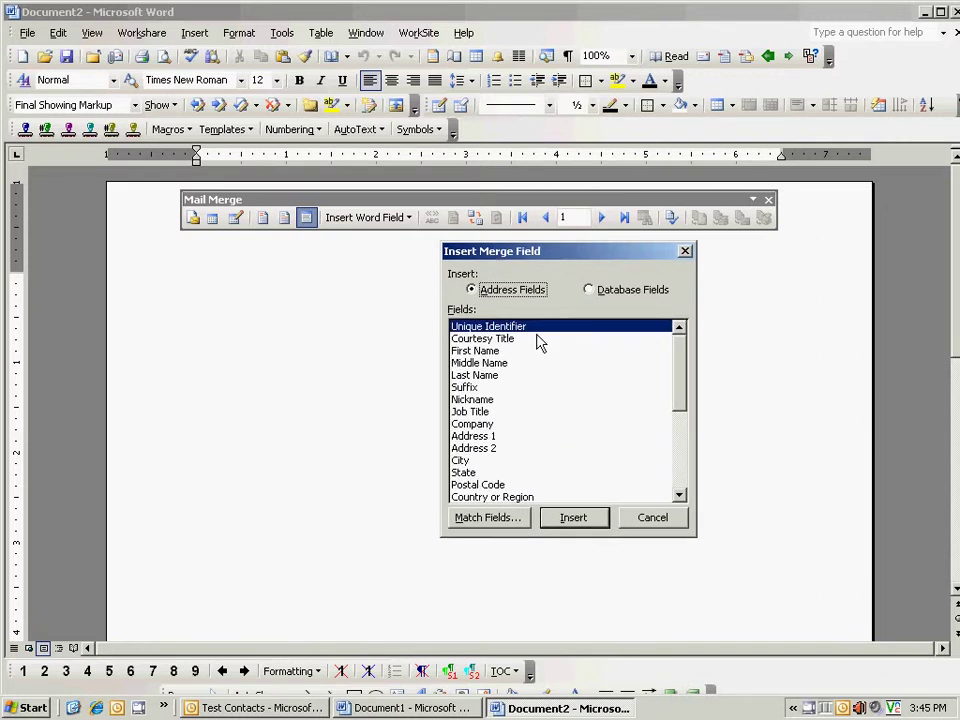
double_click(467, 340)
double_click(470, 352)
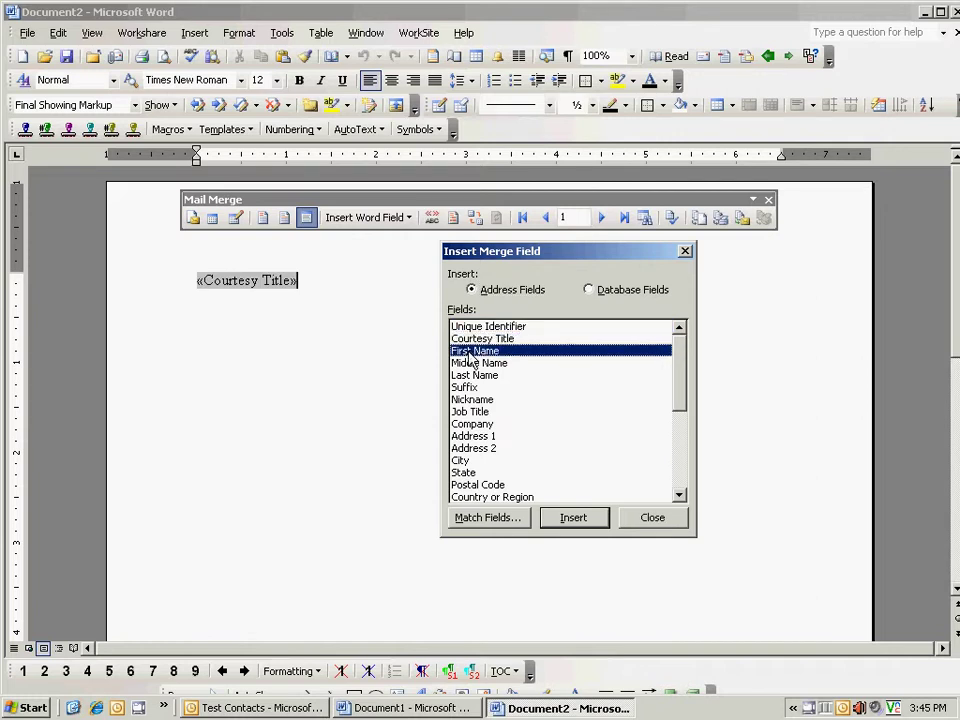
double_click(468, 376)
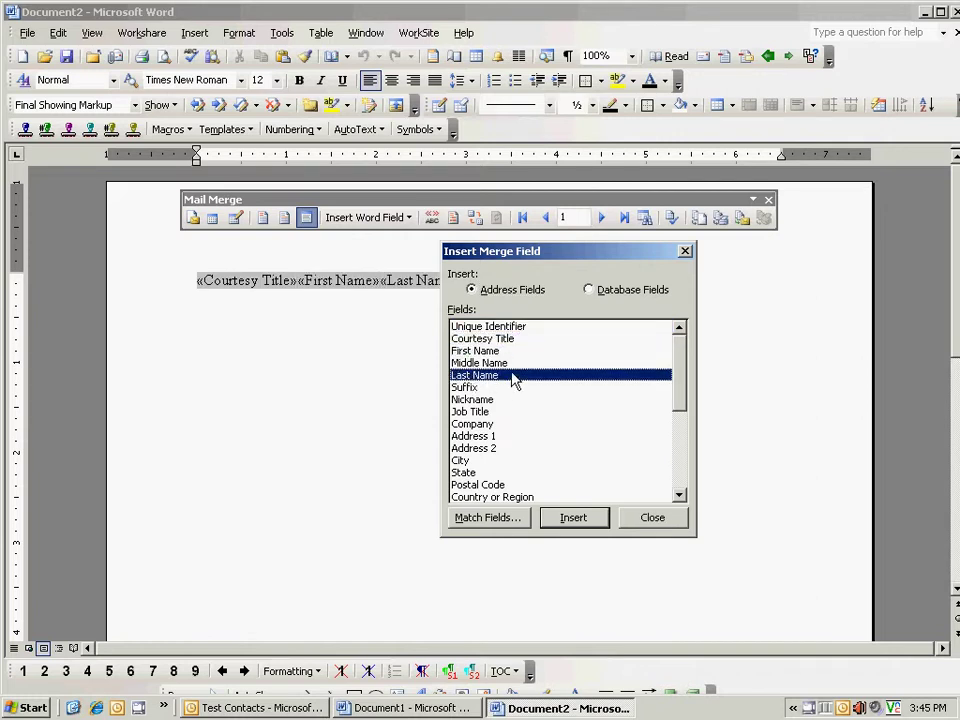
Step: Insert the E-mail Address merge field after Last Name and finish inserting fields
left_click_drag(681, 368, 681, 405)
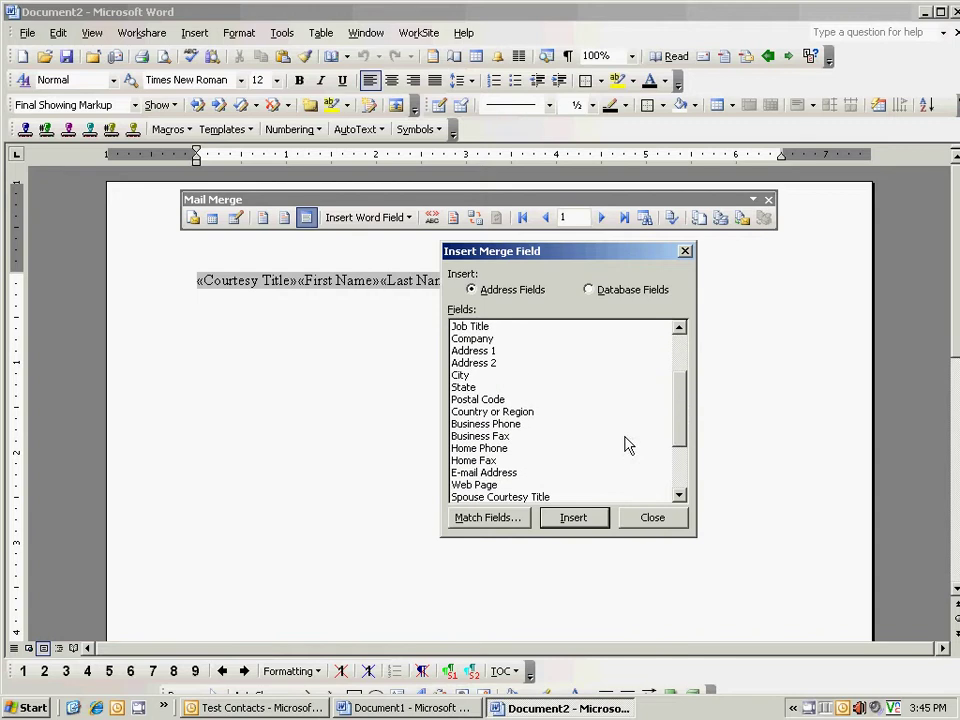
left_click(474, 473)
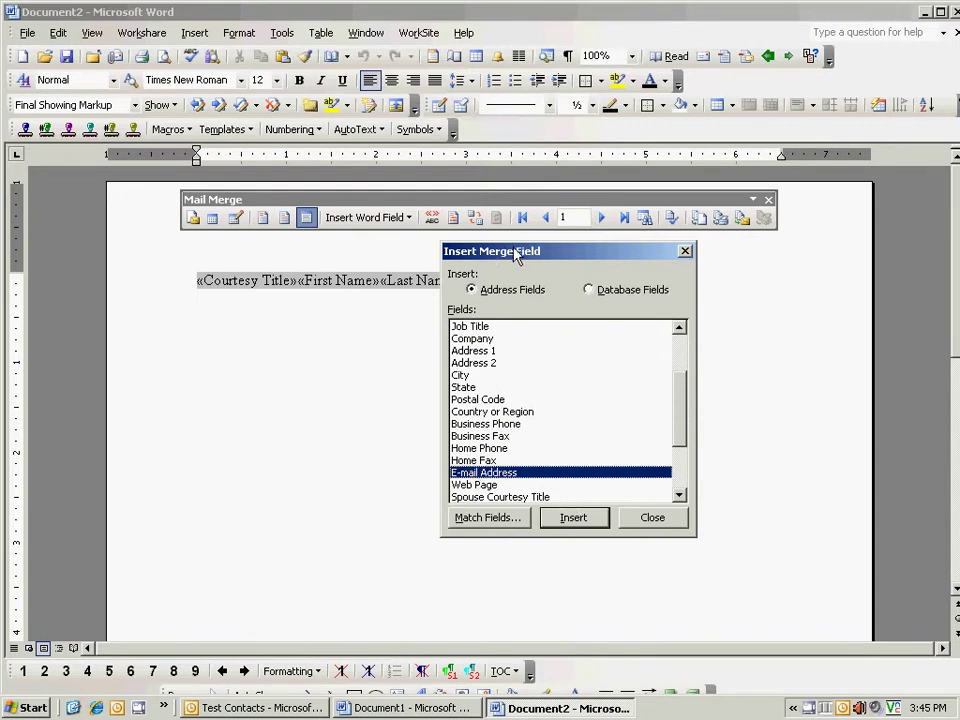
left_click_drag(516, 256, 504, 310)
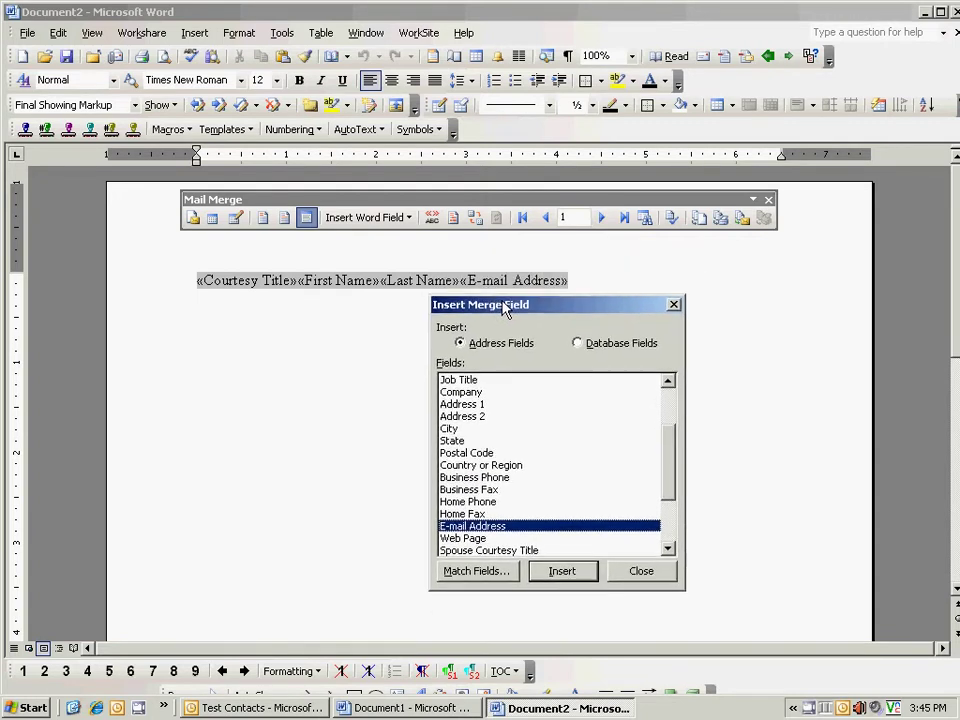
left_click(641, 570)
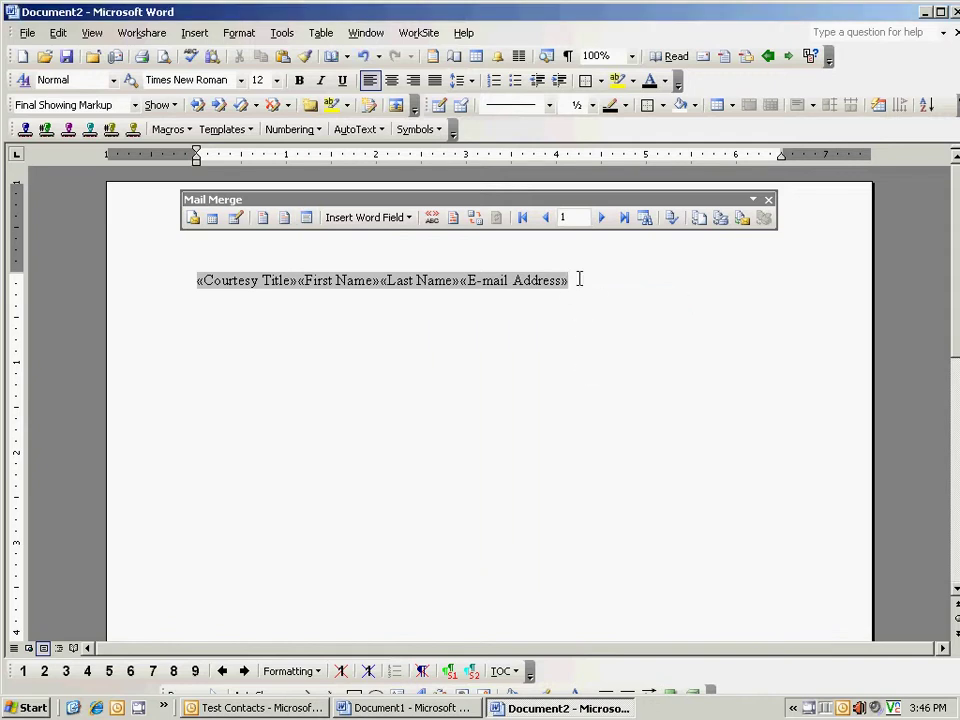
Step: Show formatting marks, separate the four merge fields with commas and end their line with a paragraph break
left_click(567, 56)
key("ctrl+a")
type(", ")
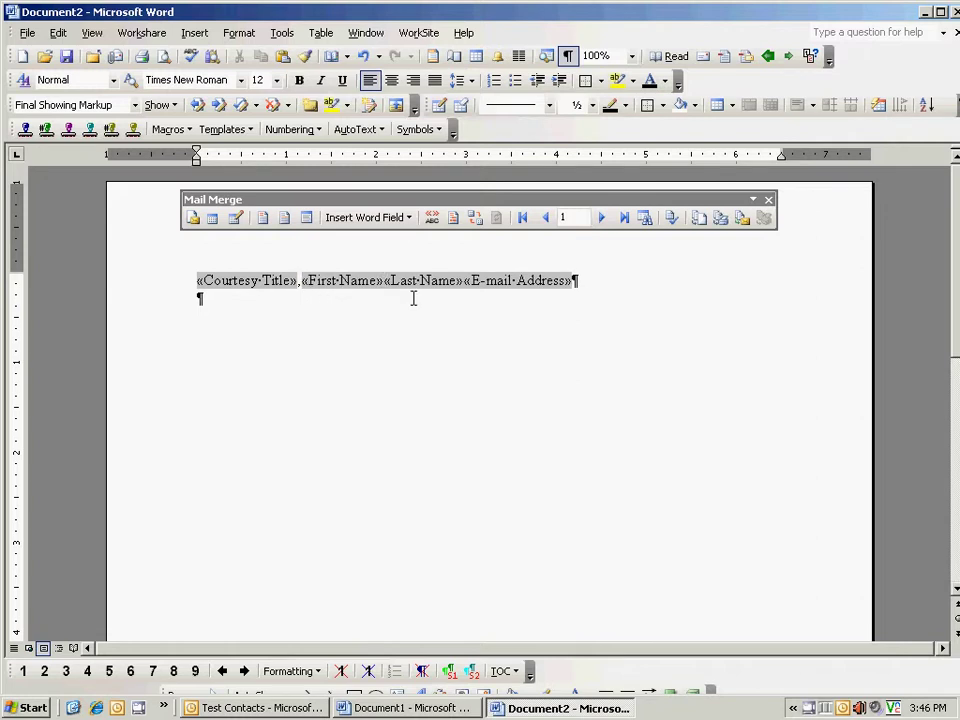
type(",")
left_click(467, 280)
type(",")
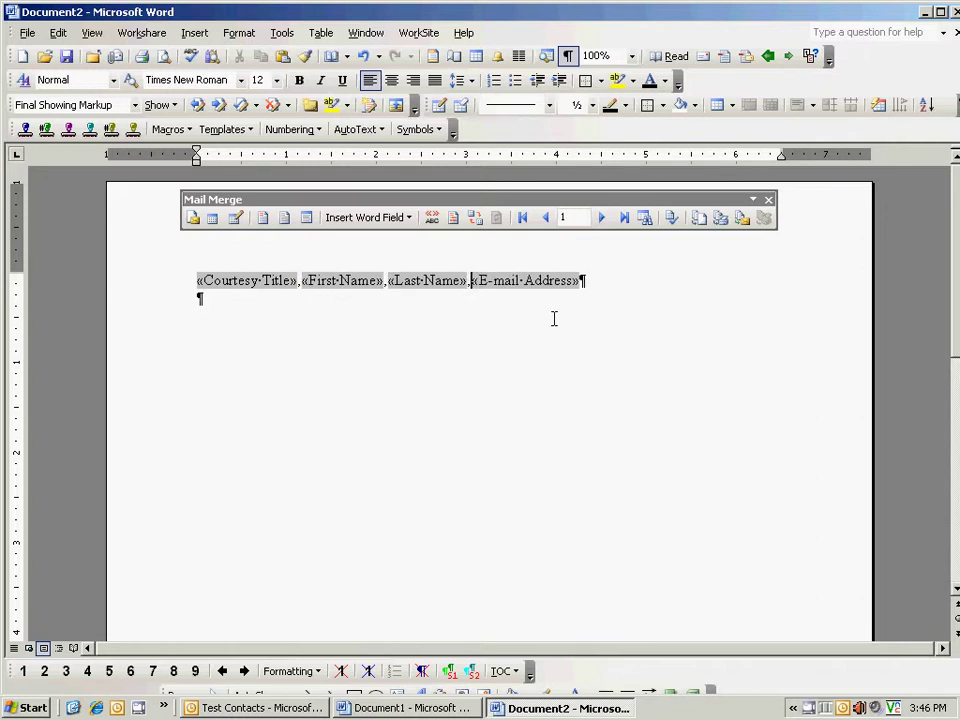
left_click(266, 302)
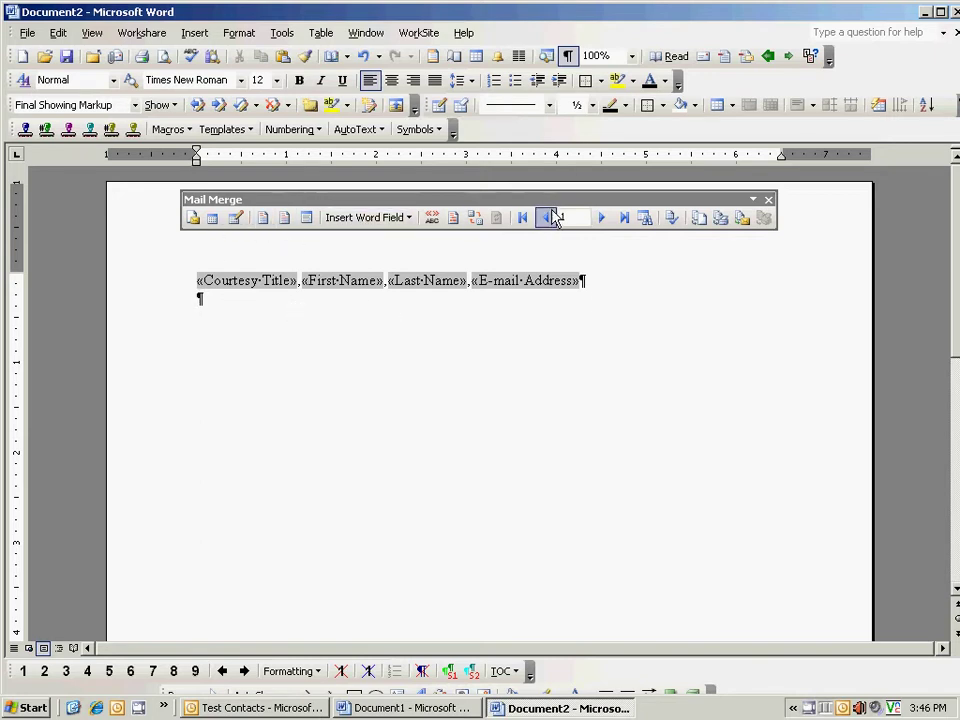
Step: Merge all records into a new document
left_click(700, 222)
left_click_drag(429, 303, 446, 320)
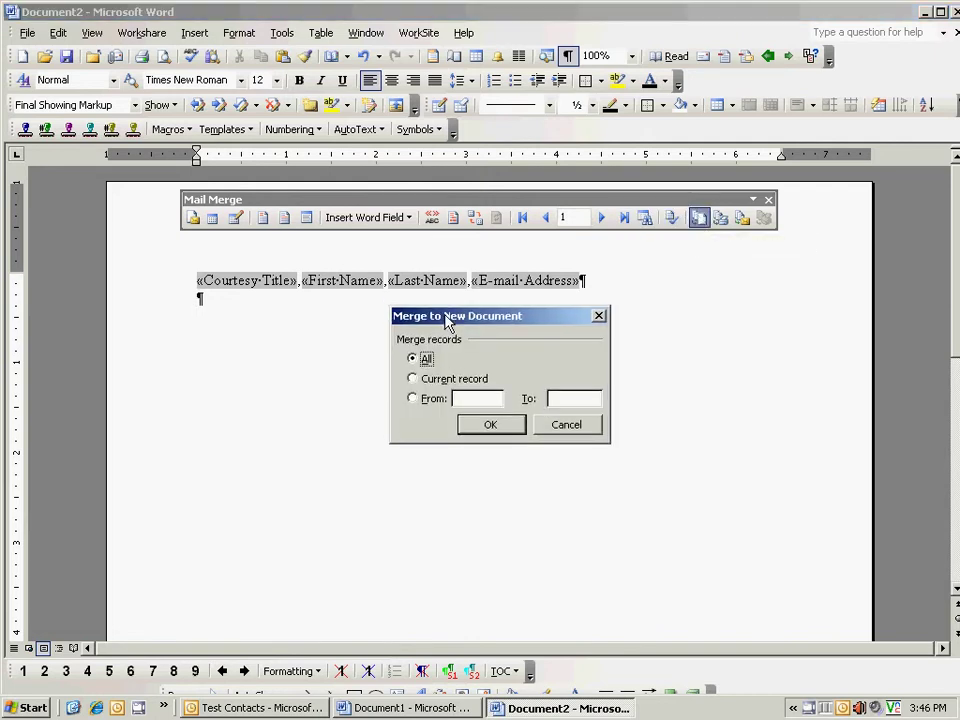
left_click(491, 425)
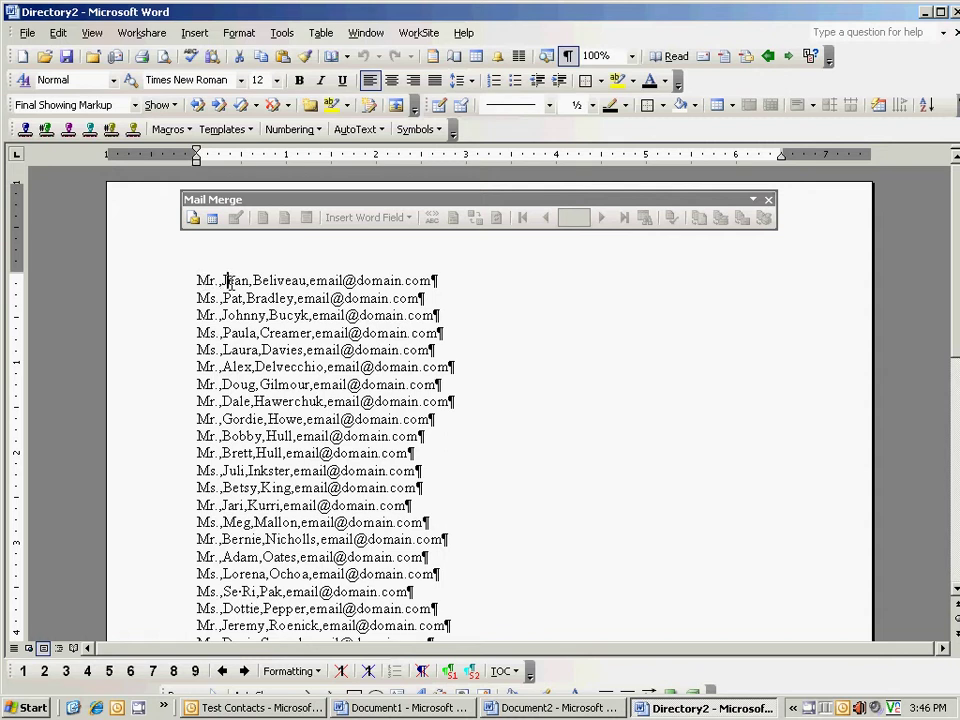
left_click(306, 280)
left_click(487, 283)
Step: Start a local save of the merged document and set its file type to Plain Text (*.txt)
left_click(27, 32)
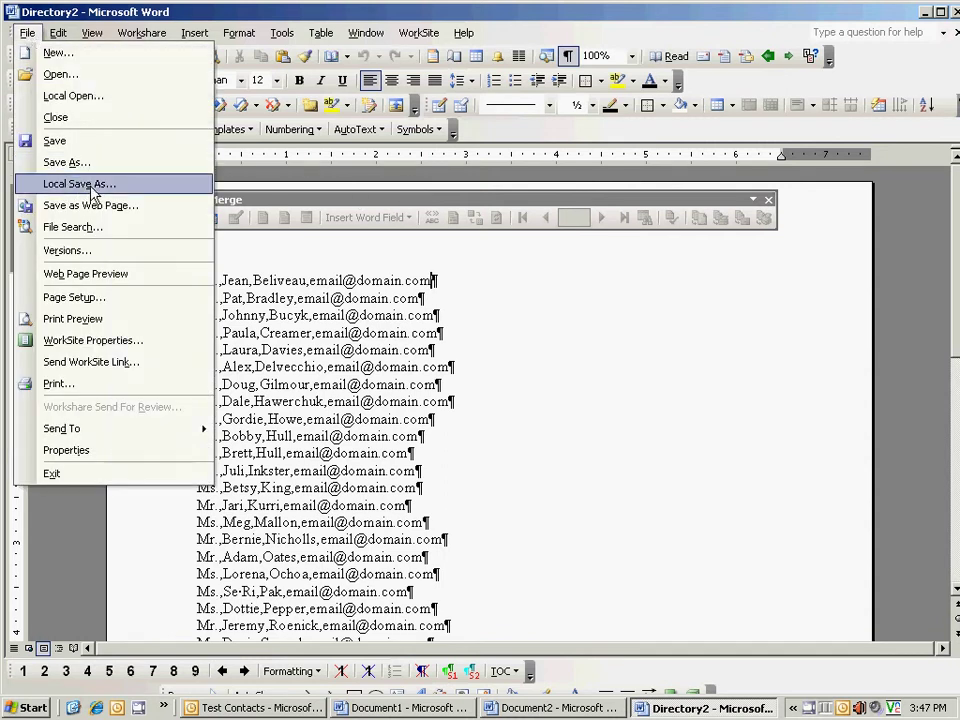
left_click(91, 190)
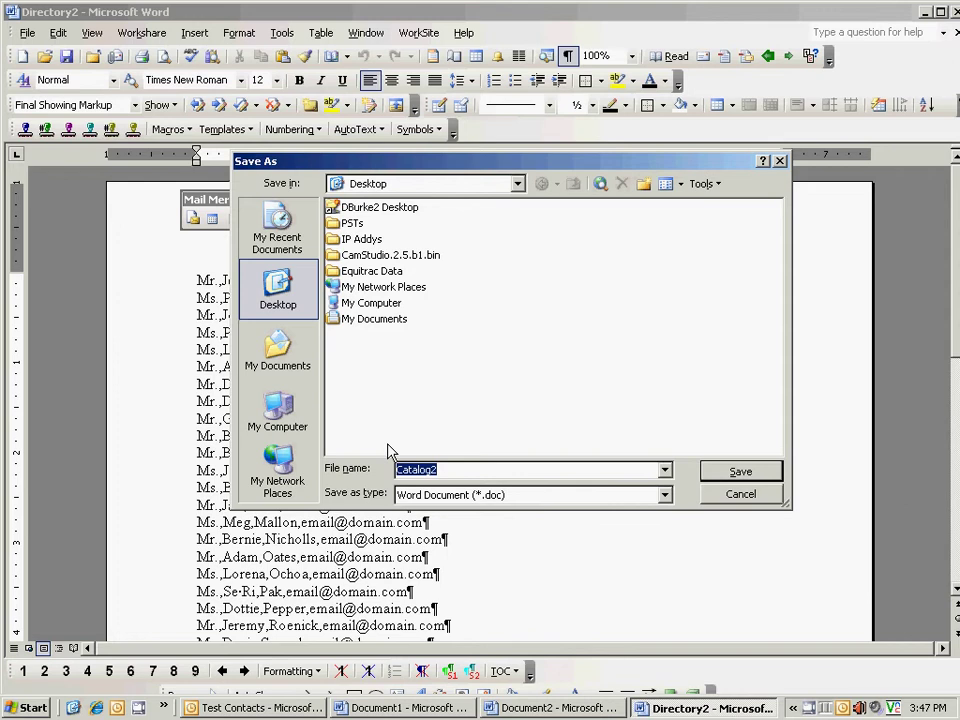
left_click(665, 495)
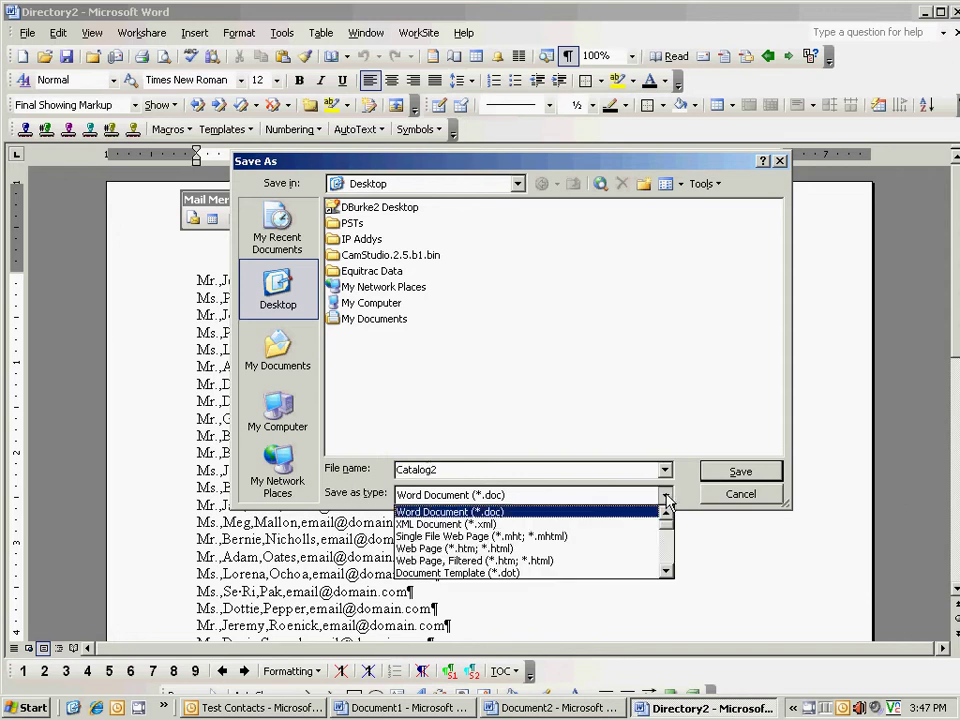
left_click(666, 571)
left_click(666, 571)
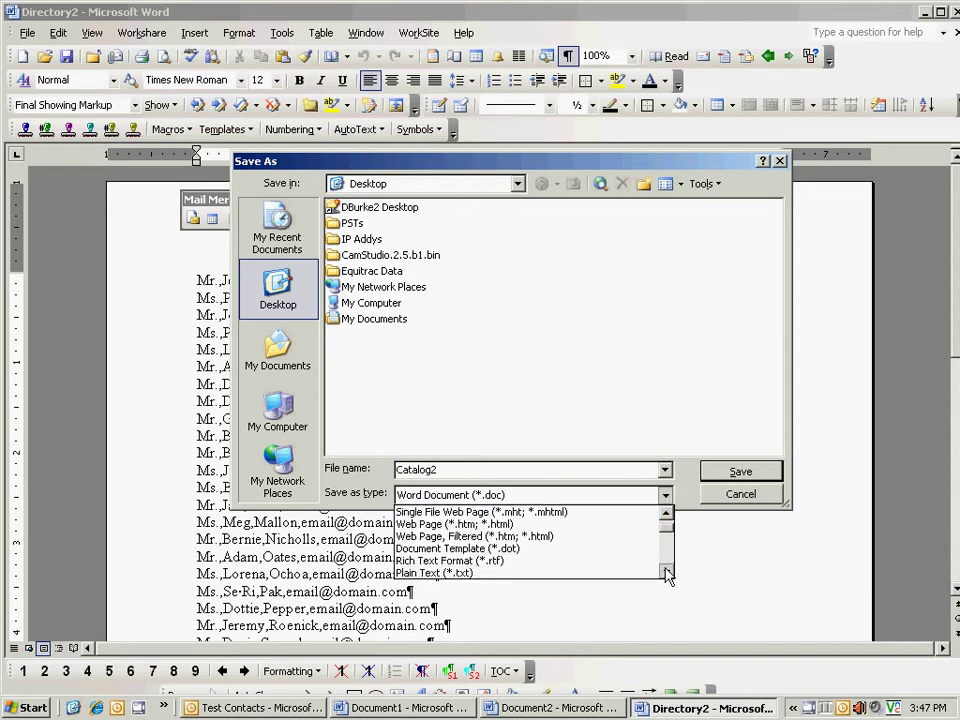
left_click(666, 571)
left_click(543, 563)
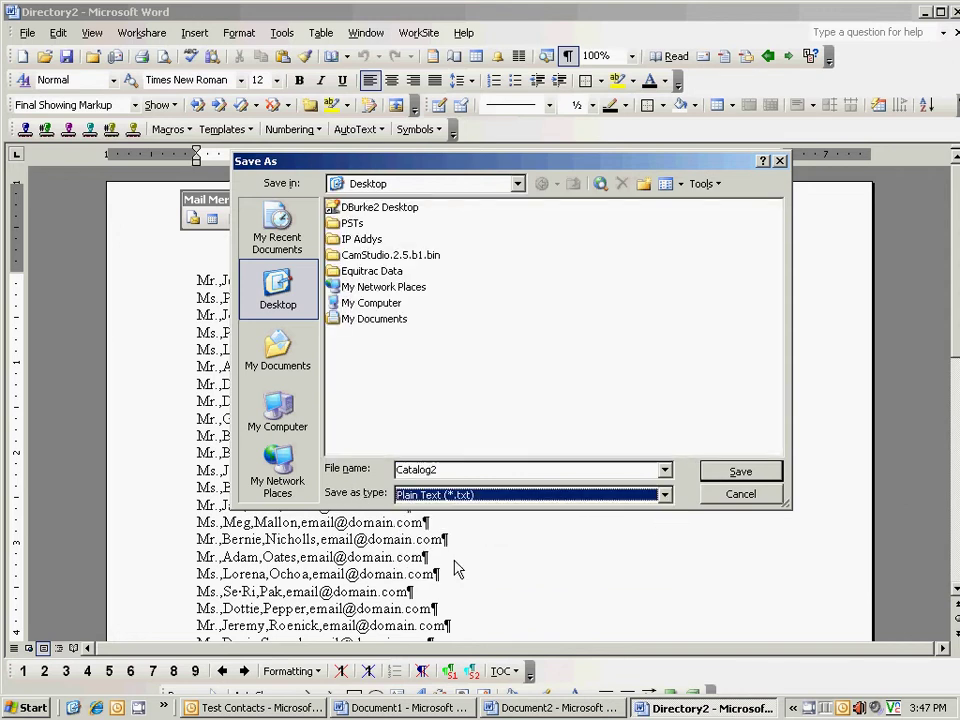
Step: Name the file with the owner's full name followed by "Contacts" and save it to the Desktop
left_click(277, 281)
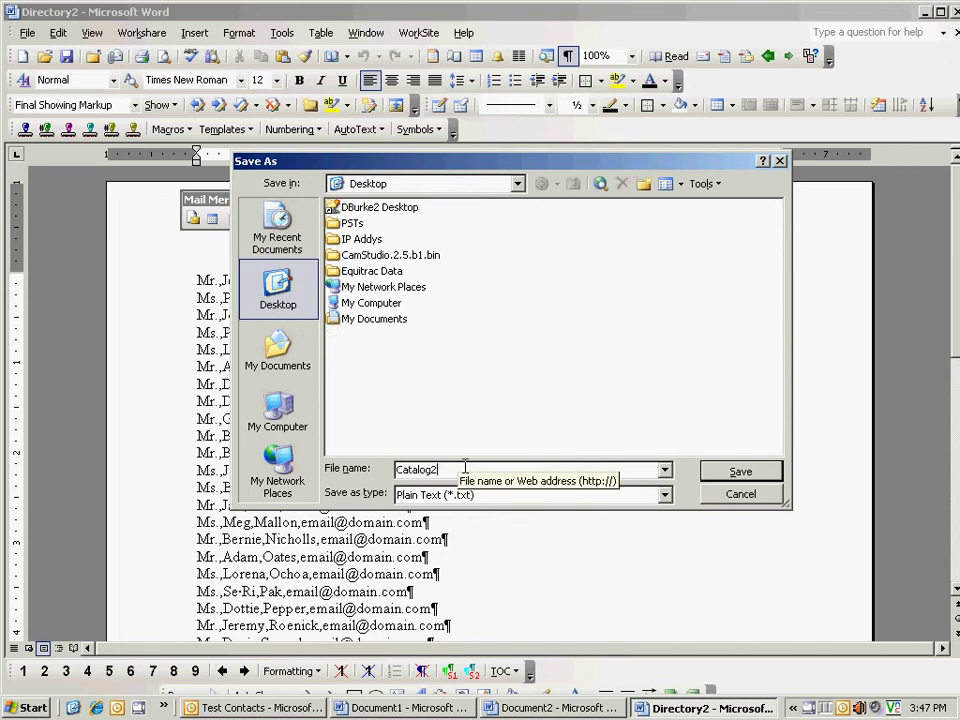
left_click_drag(465, 467, 431, 469)
type("Dan's Contacts")
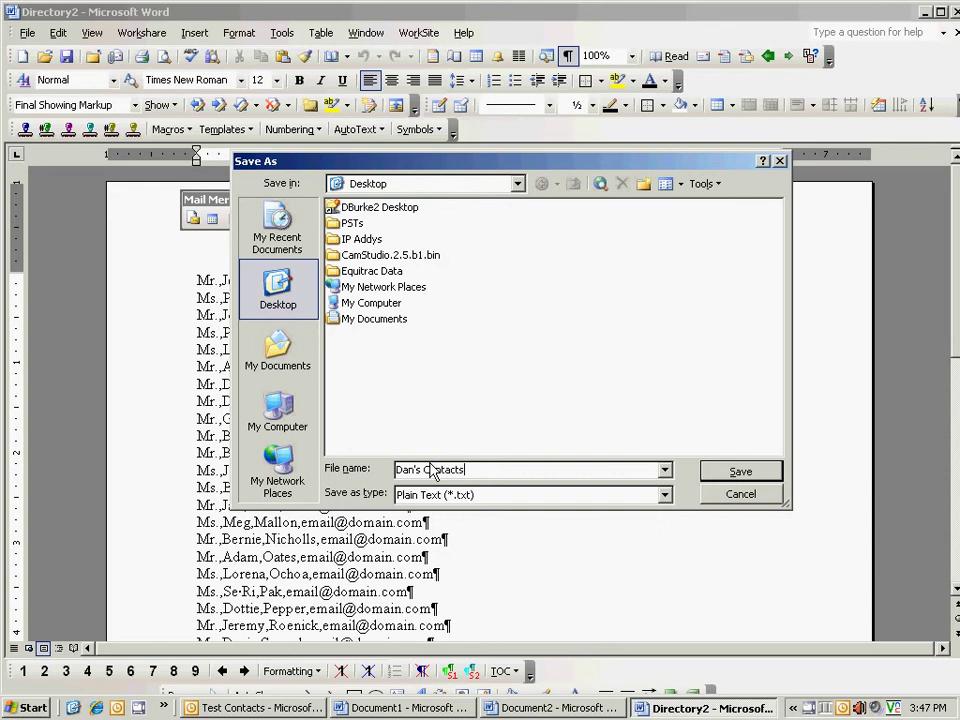
key("BackSpace")
key("BackSpace")
key("BackSpace")
type("Burke")
left_click(739, 471)
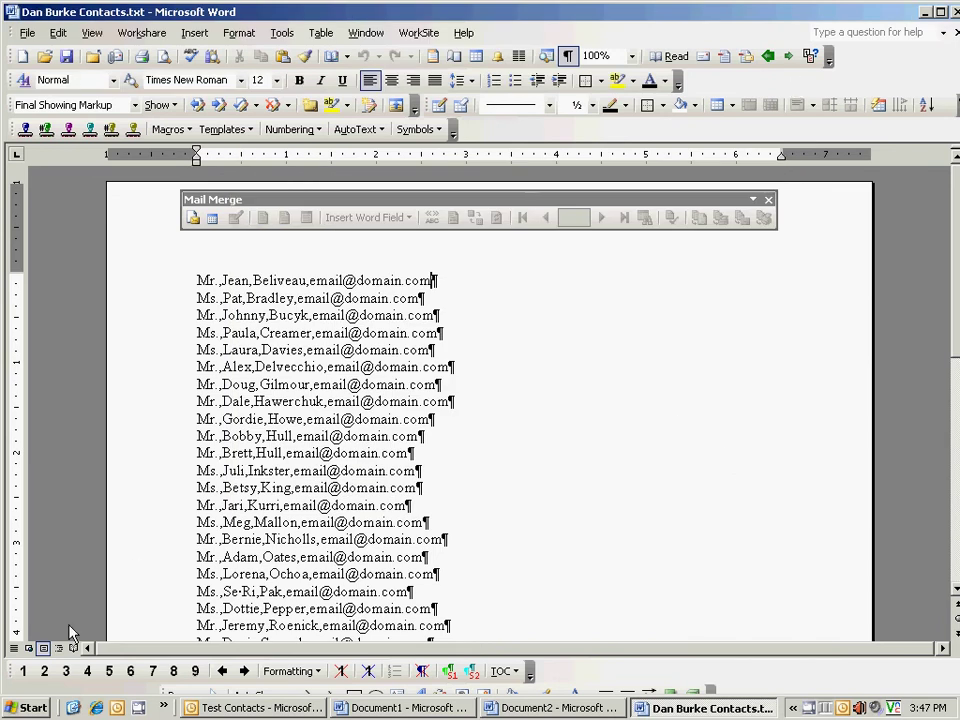
Step: Open the saved contacts text file from the desktop in Notepad and arrange its window to examine the comma-separated records
key("super+d")
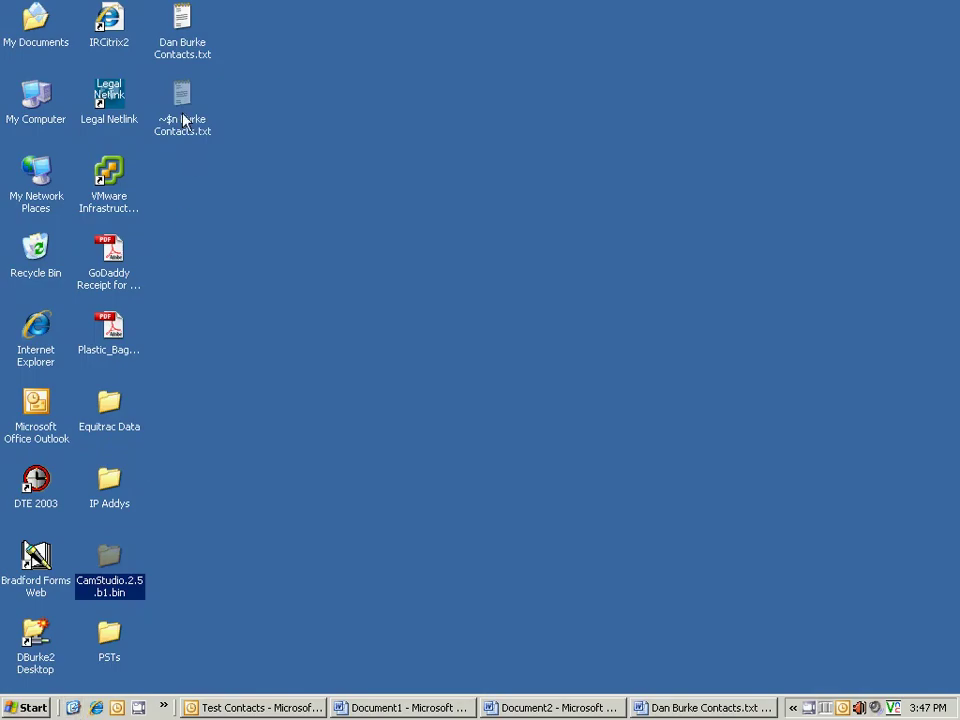
left_click(186, 28)
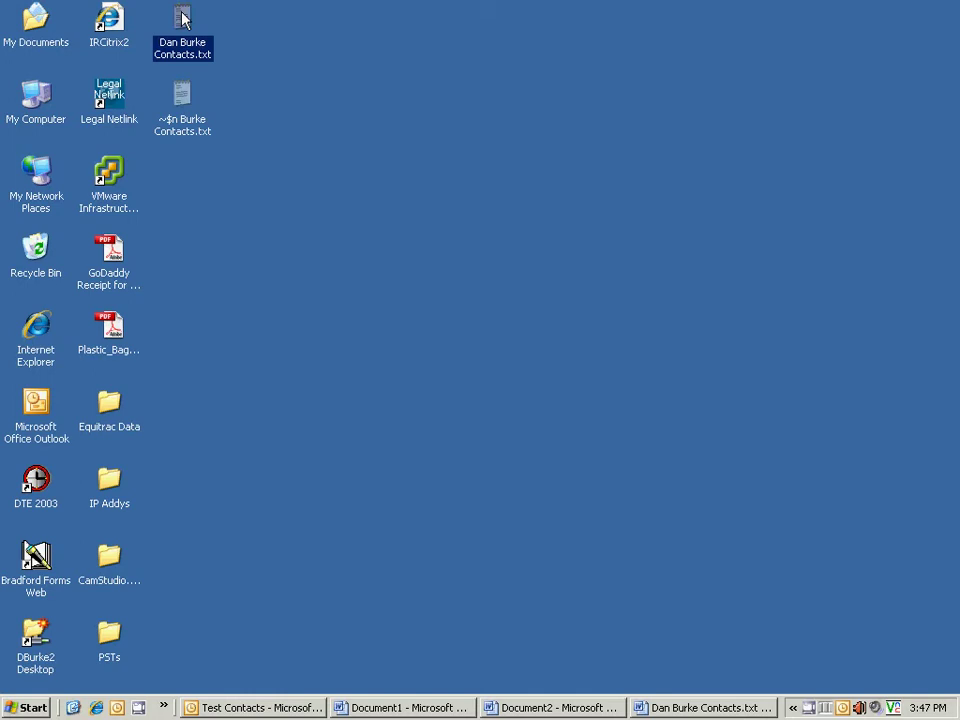
double_click(182, 14)
left_click_drag(313, 357, 200, 160)
left_click(312, 420)
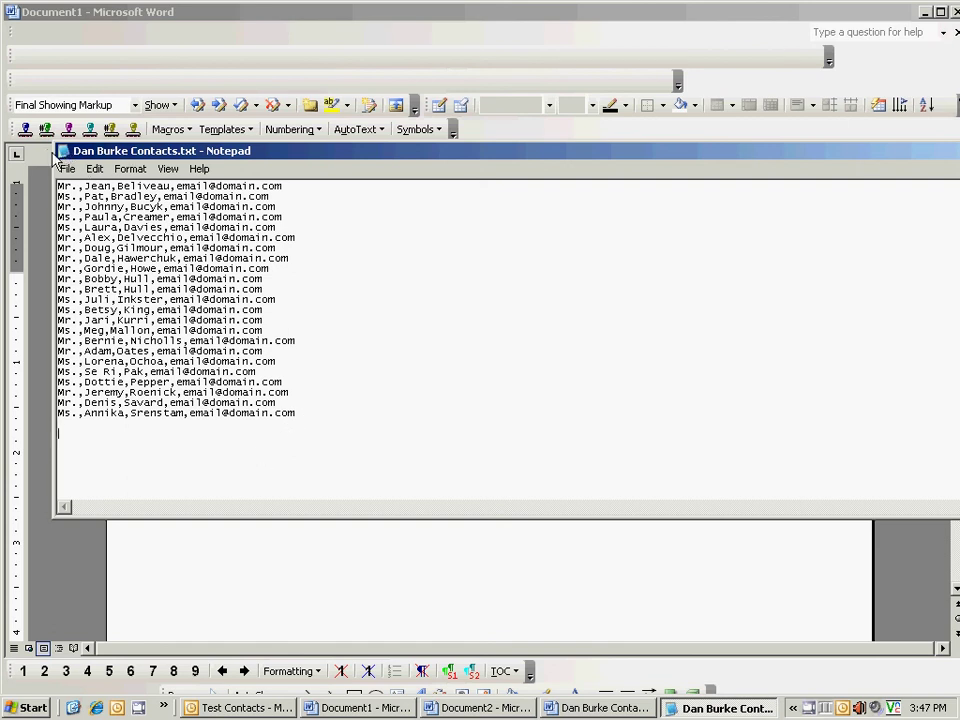
left_click_drag(64, 152, 172, 144)
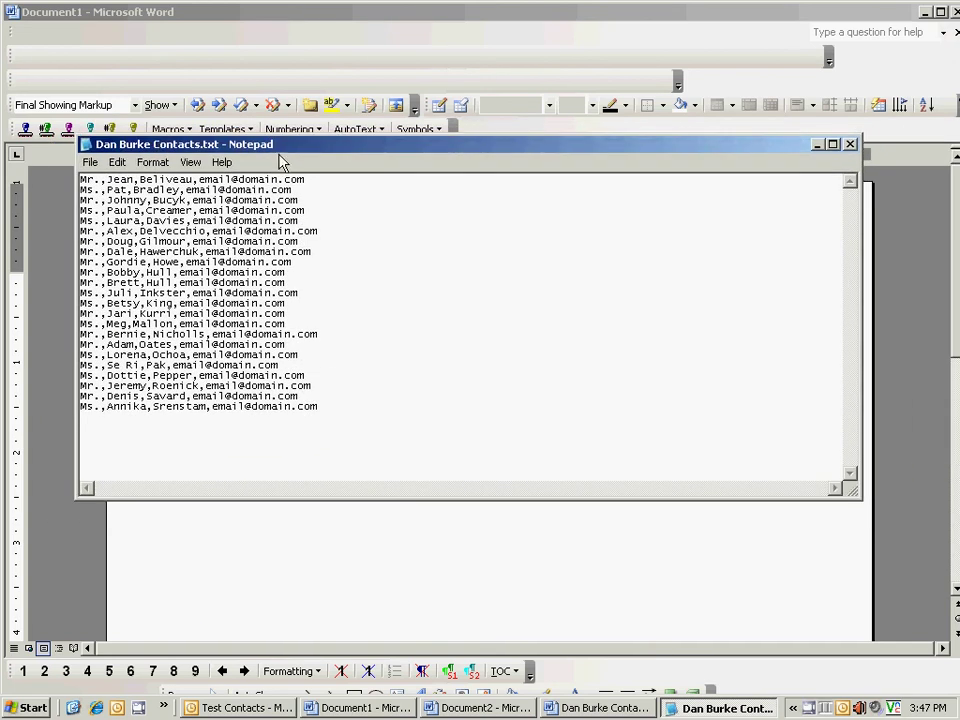